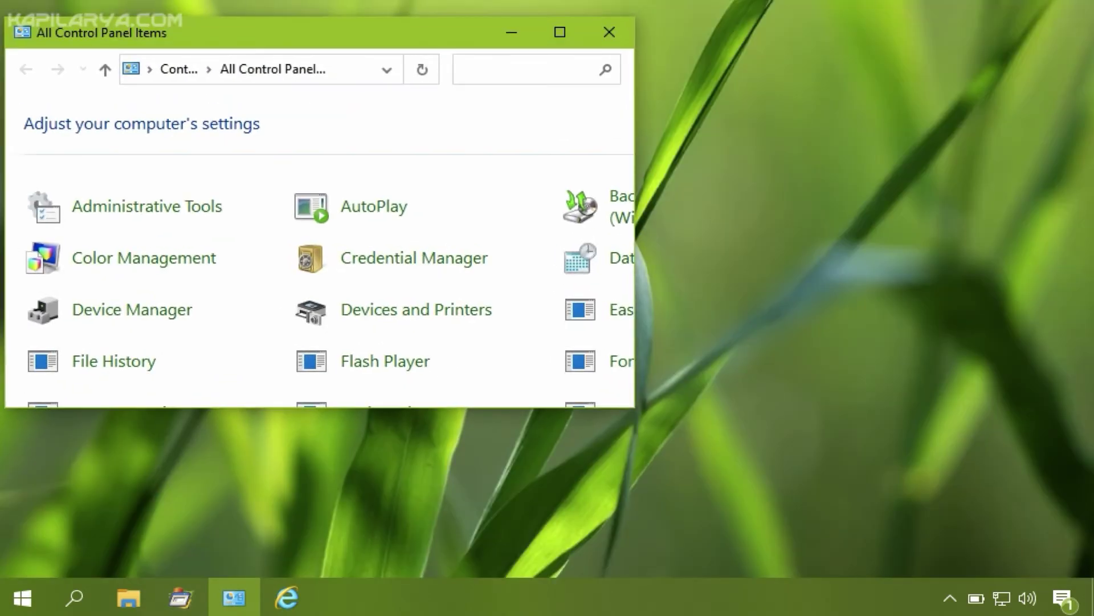
Open BitLocker Drive Encryption in Control Panel and try turning on BitLocker for C:
left_click_drag(274, 44, 414, 47)
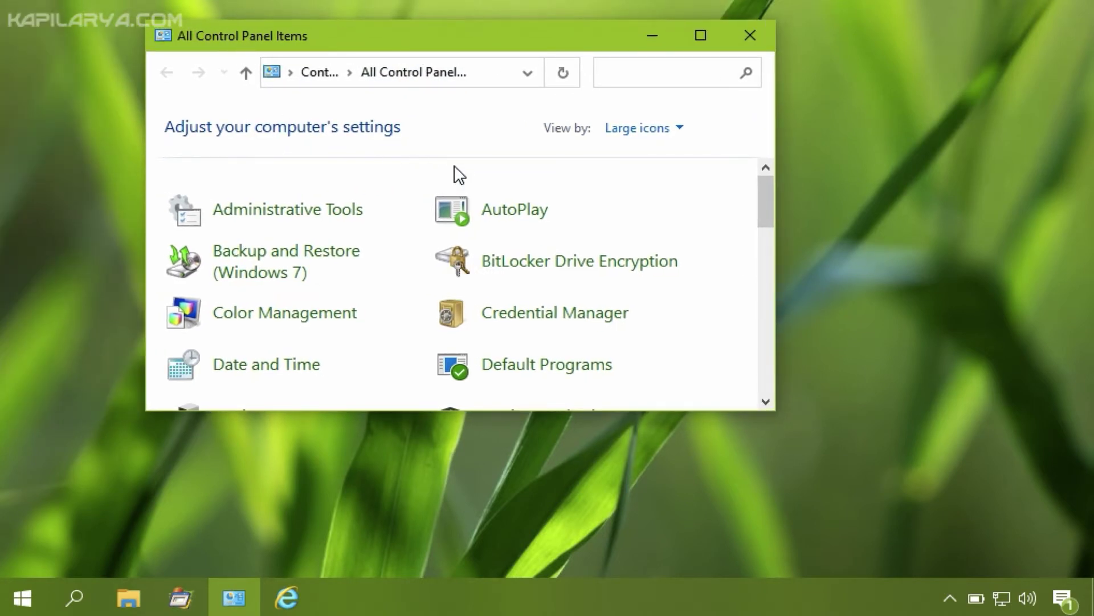
left_click(514, 265)
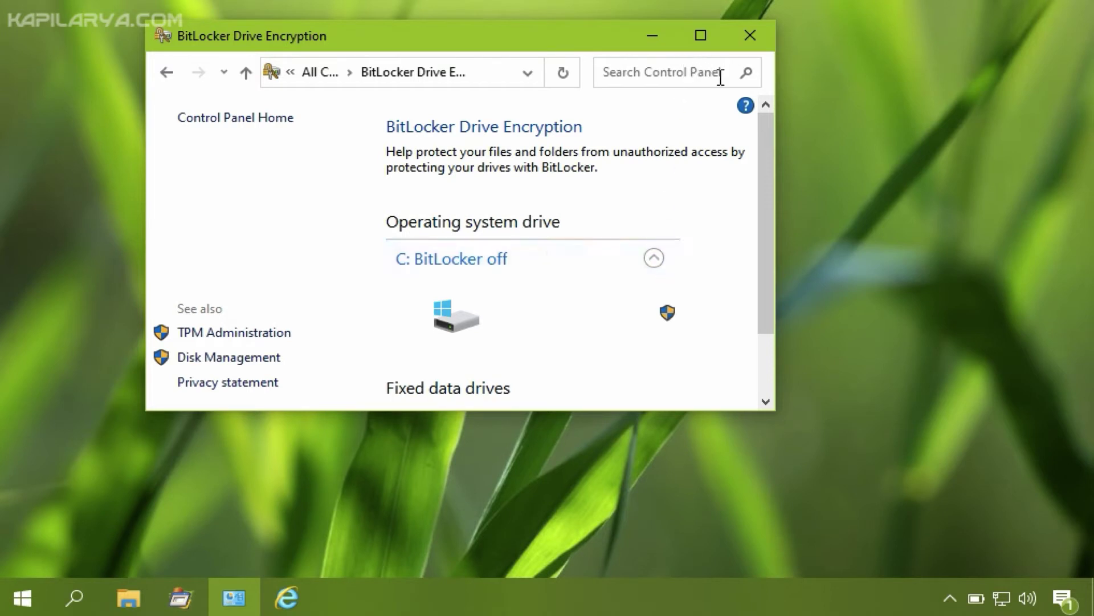
left_click_drag(772, 231, 952, 237)
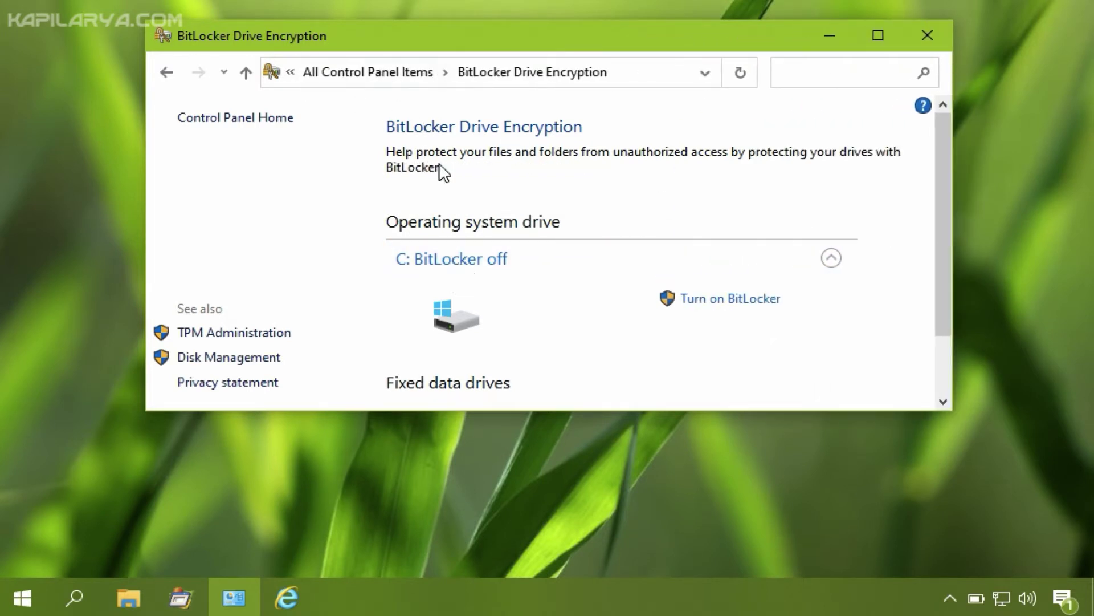
left_click(700, 302)
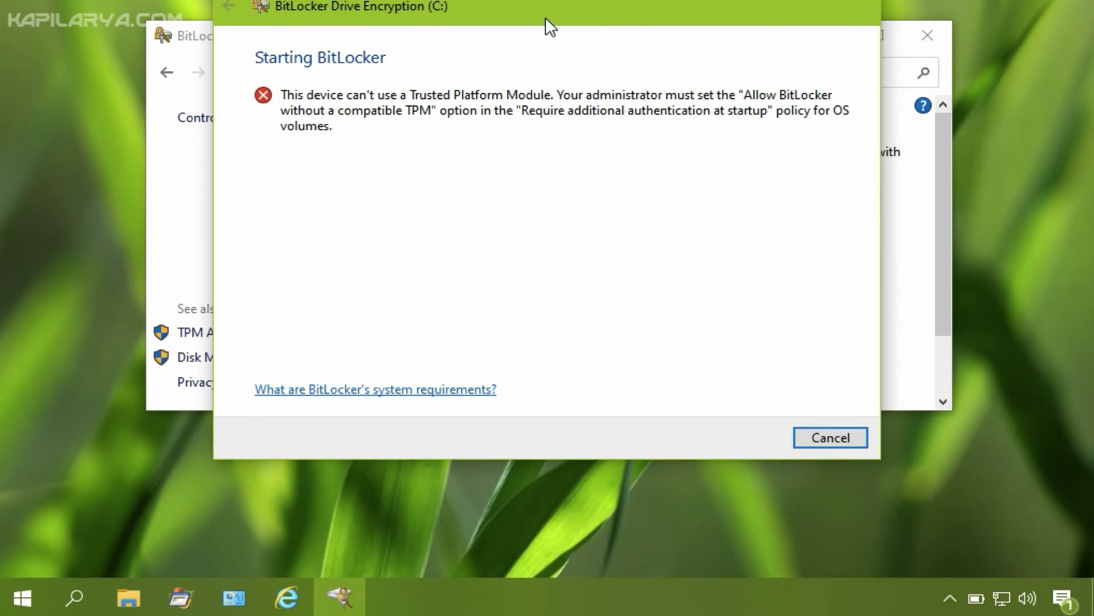
Cancel the Starting BitLocker error about the missing Trusted Platform Module
left_click_drag(542, 6, 542, 66)
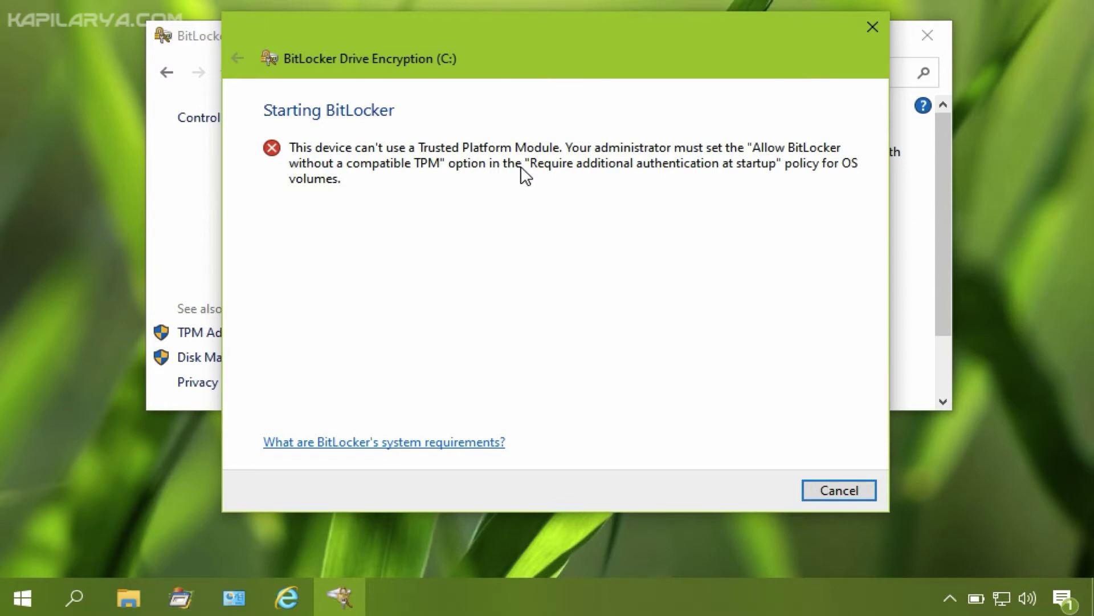
left_click(825, 487)
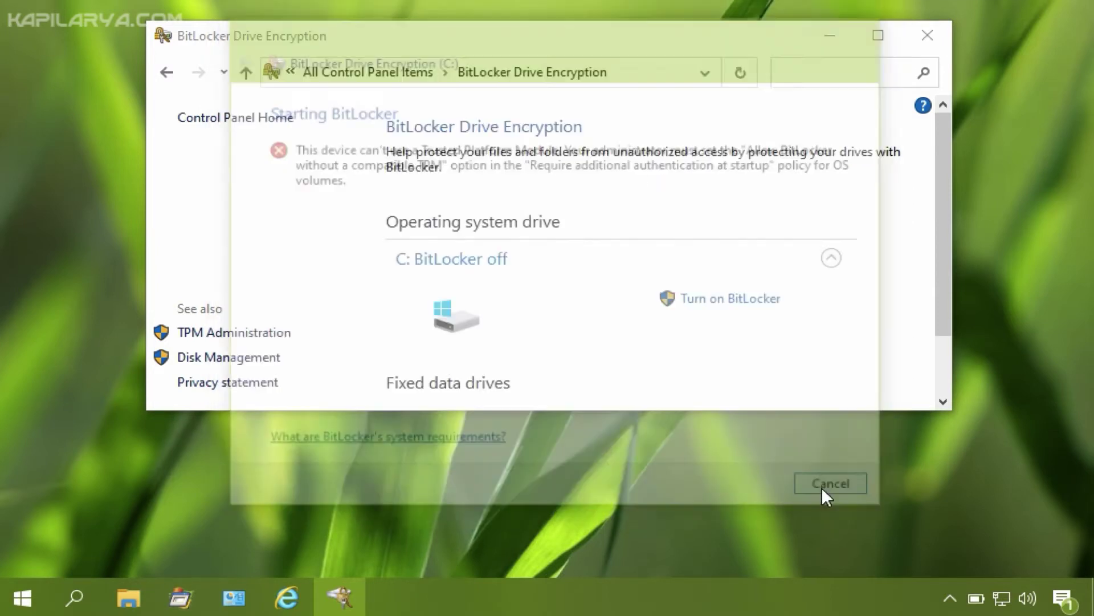
Close Control Panel and launch gpedit.msc from the Run dialog
left_click(925, 34)
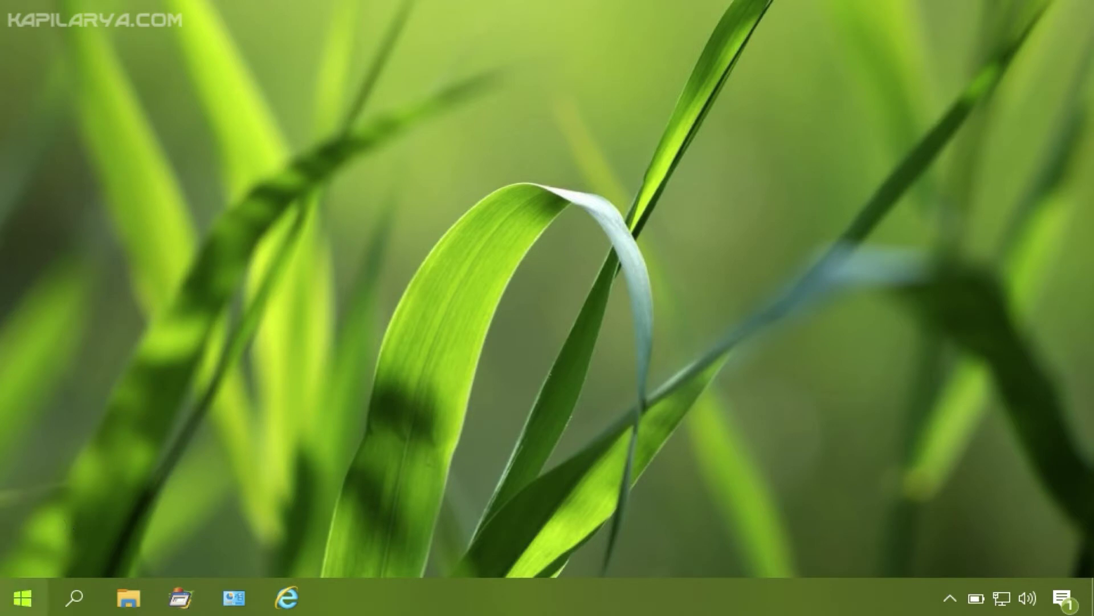
right_click(28, 598)
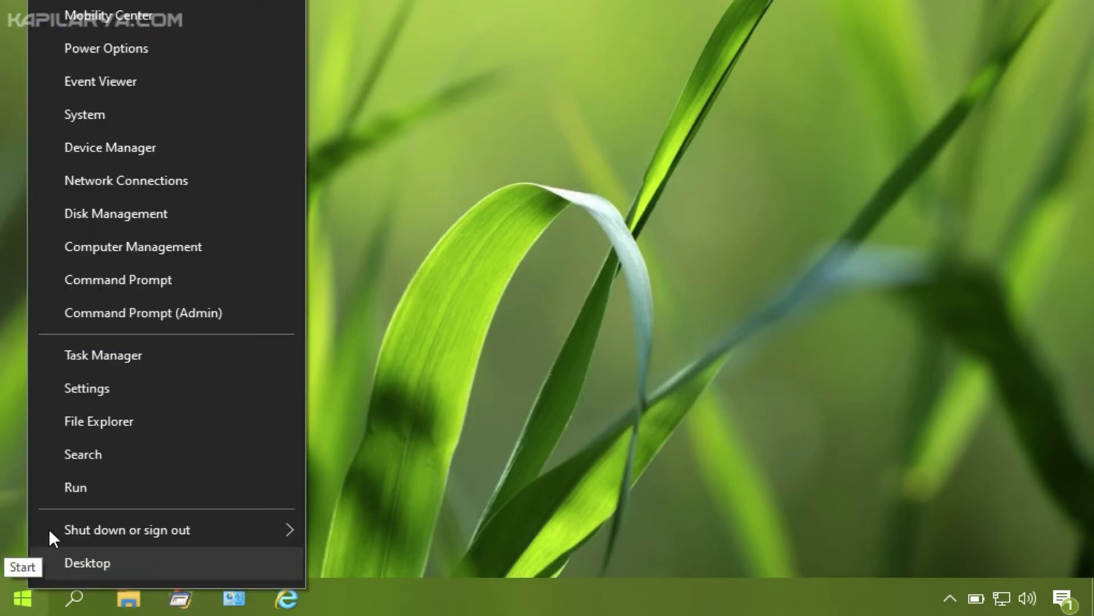
left_click(56, 489)
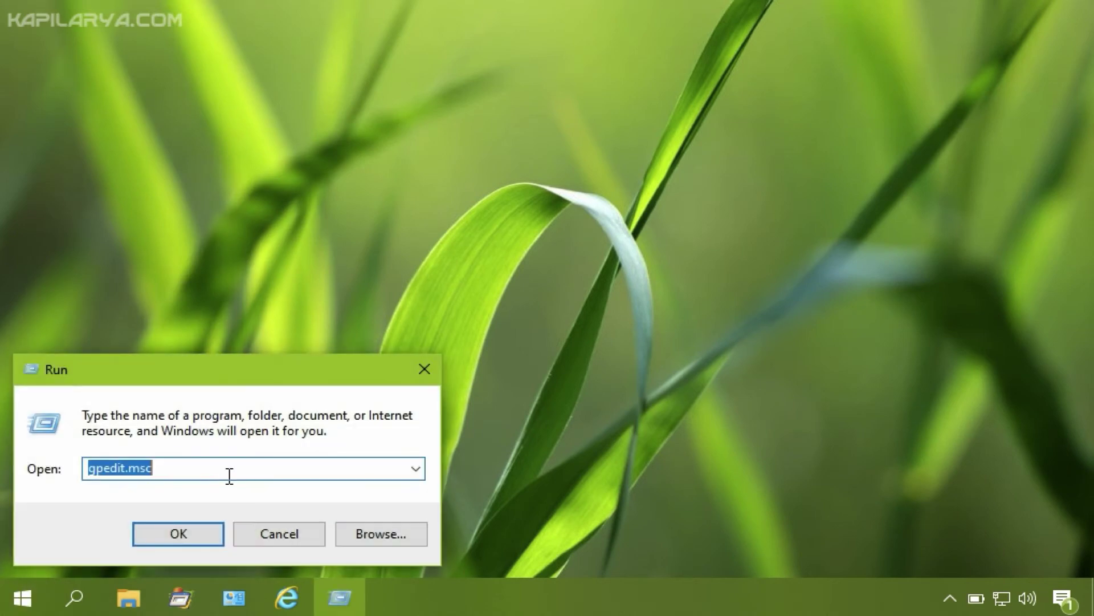
left_click(155, 525)
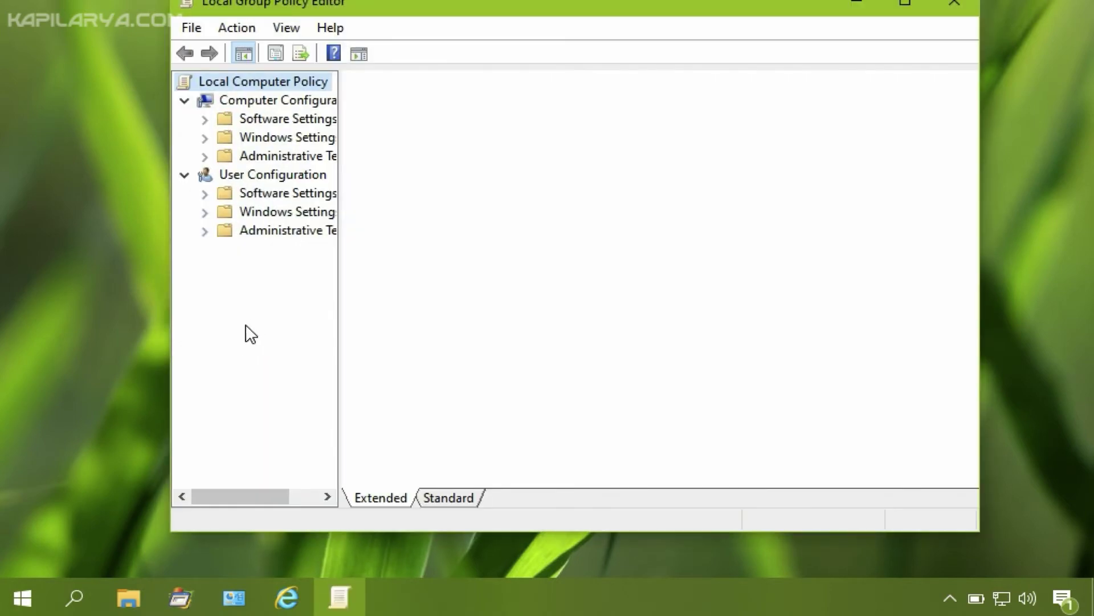
Browse Administrative Templates > Windows Components > BitLocker Drive Encryption in the Standard view
left_click_drag(342, 216, 438, 218)
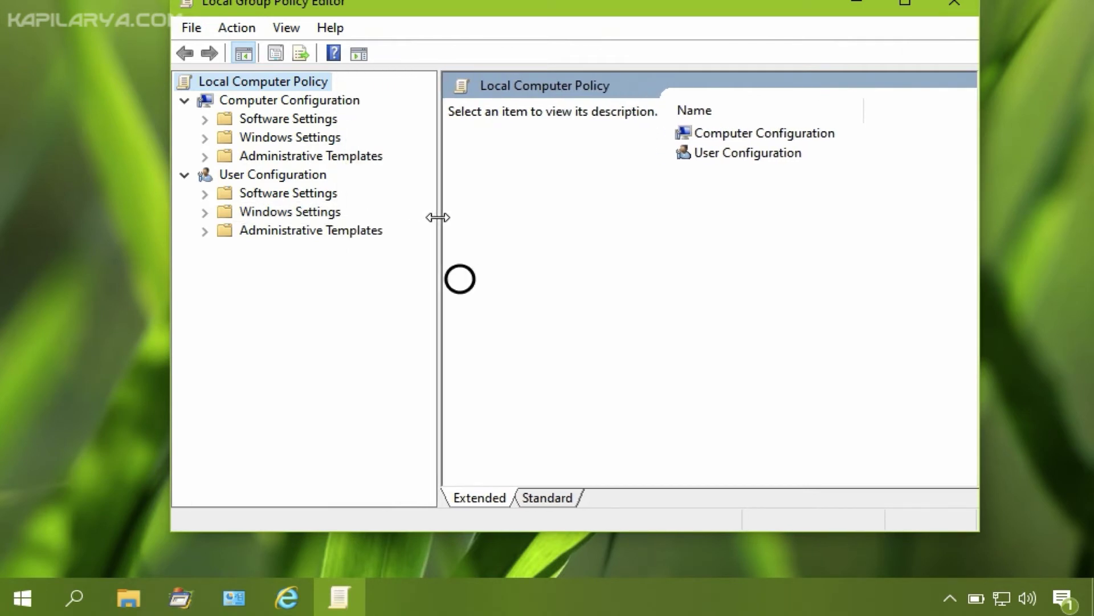
left_click(326, 157)
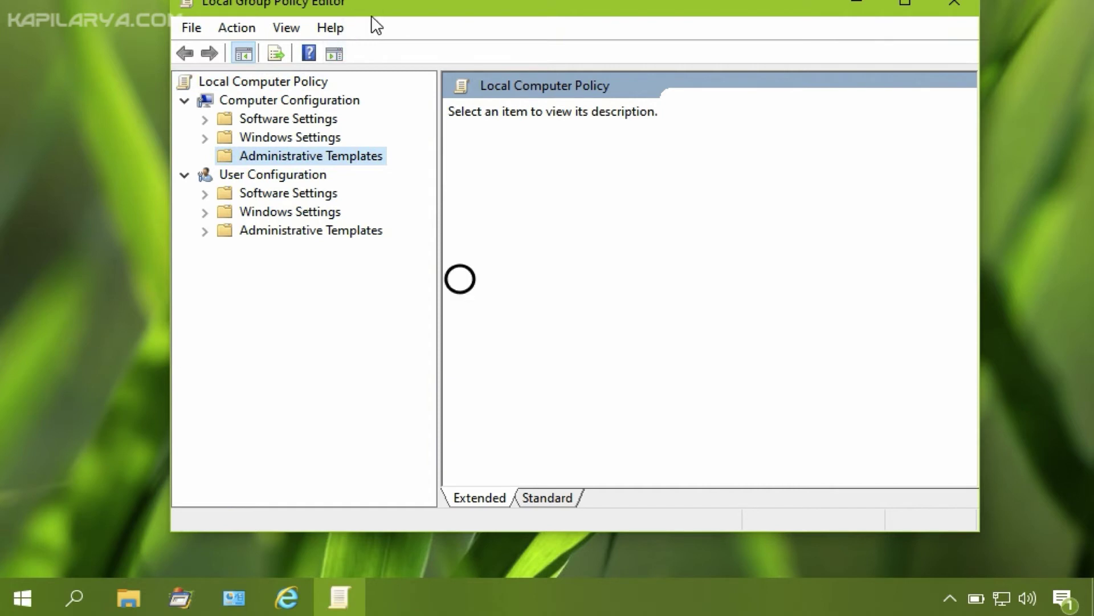
left_click_drag(371, 13, 371, 32)
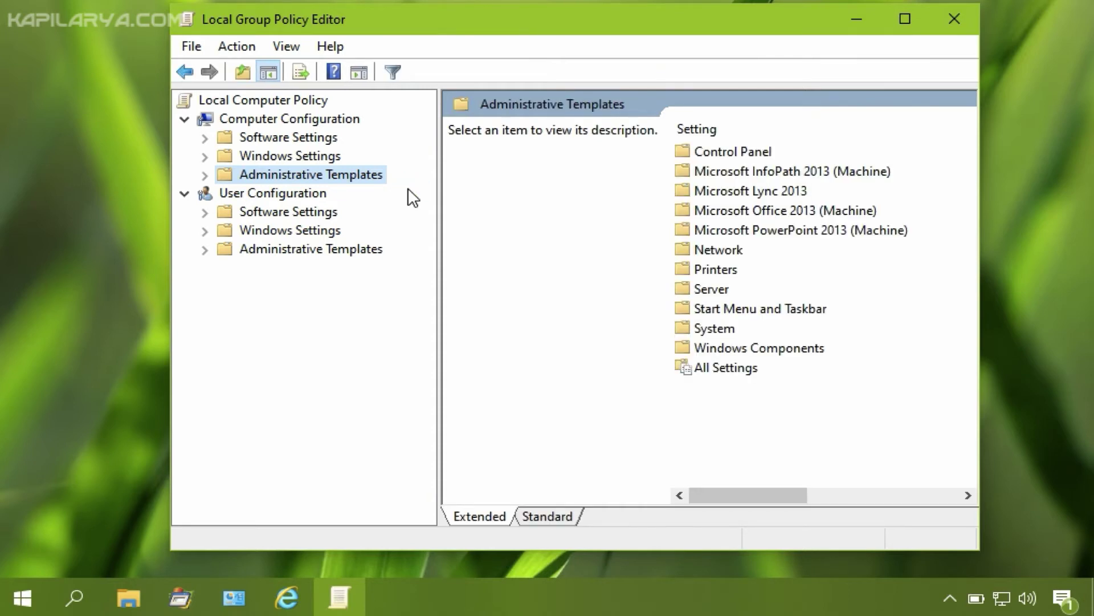
double_click(706, 352)
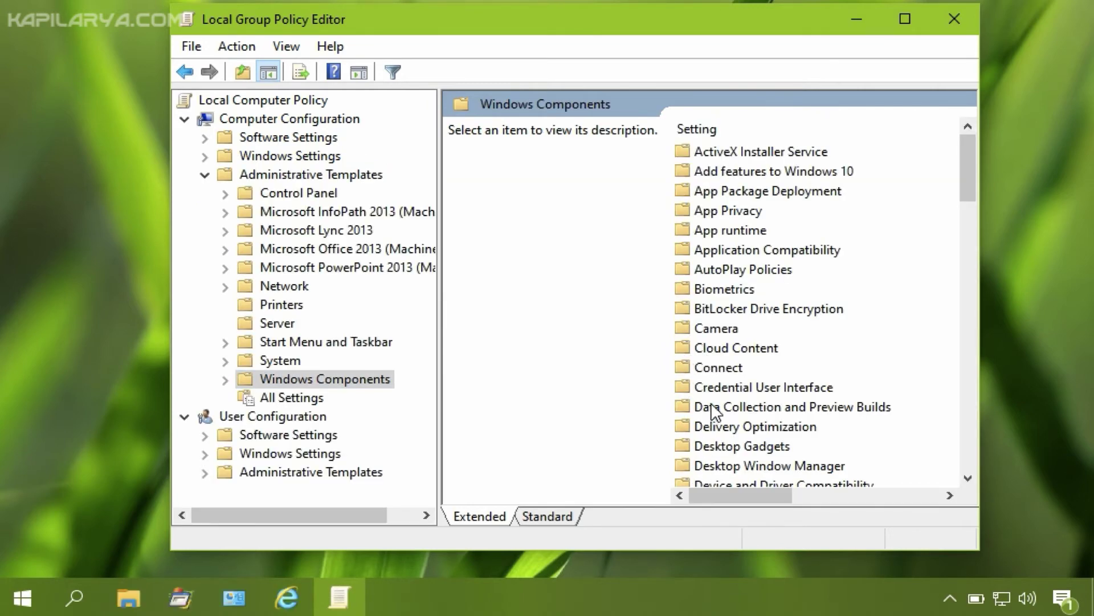
double_click(770, 309)
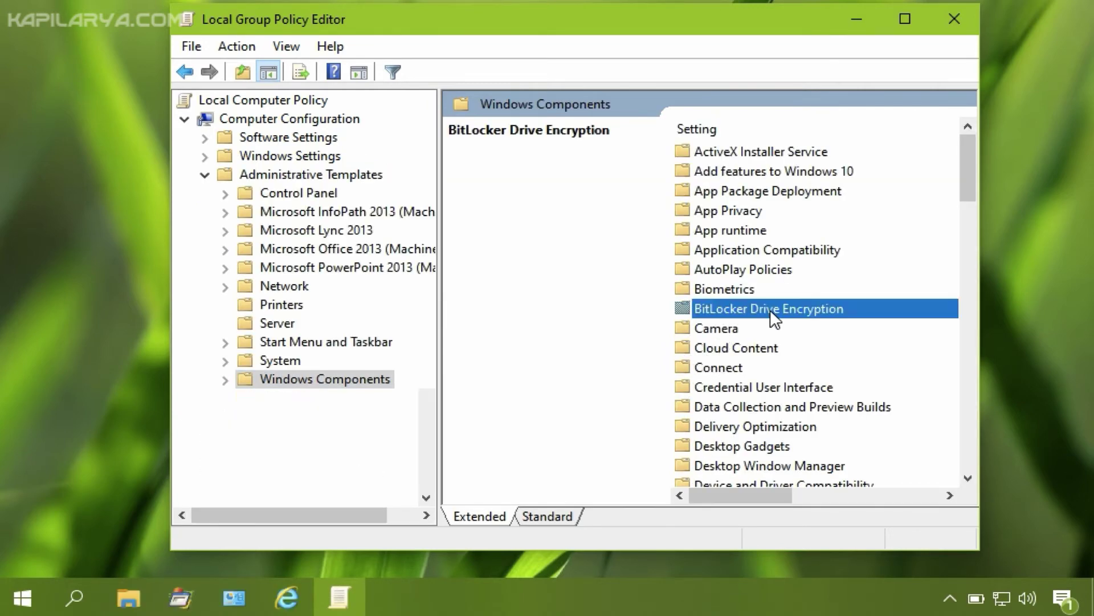
left_click(554, 512)
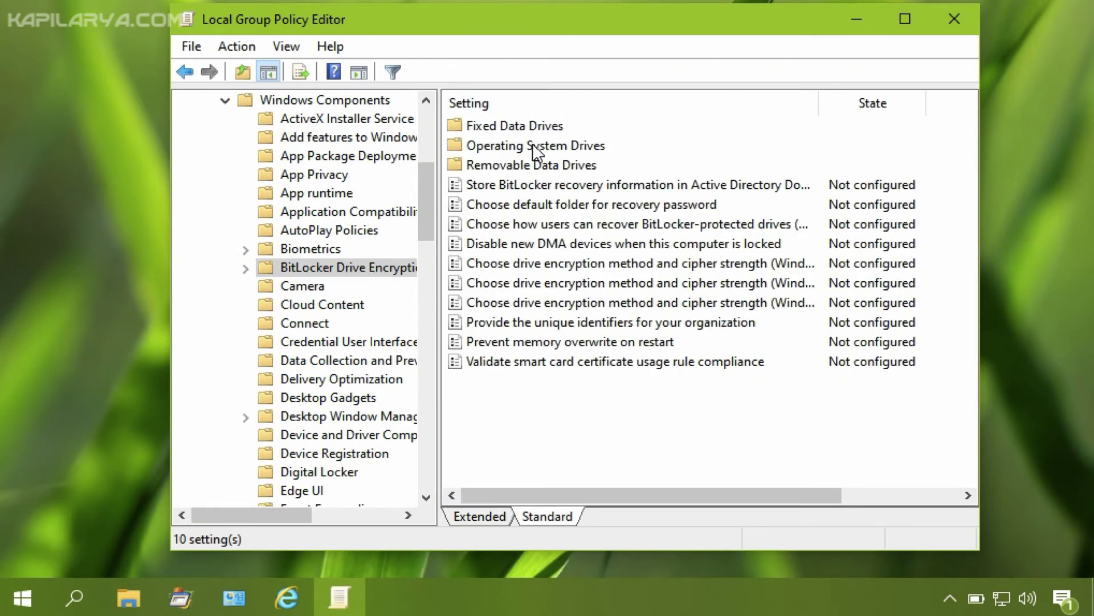
Open Operating System Drives and select Require additional authentication at startup
double_click(577, 149)
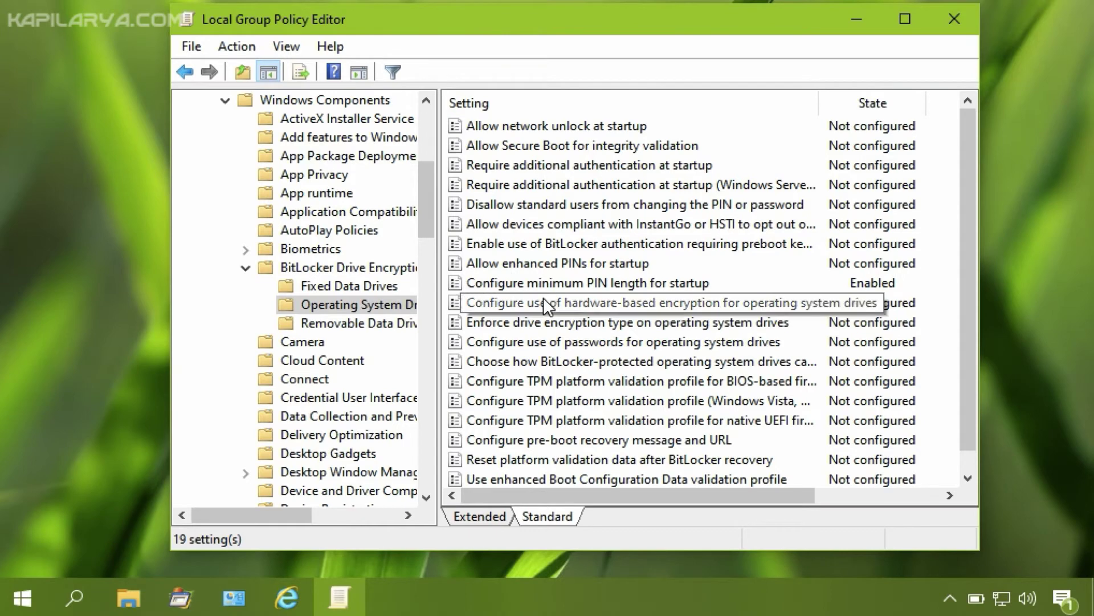
scroll(547, 305, "down", 1)
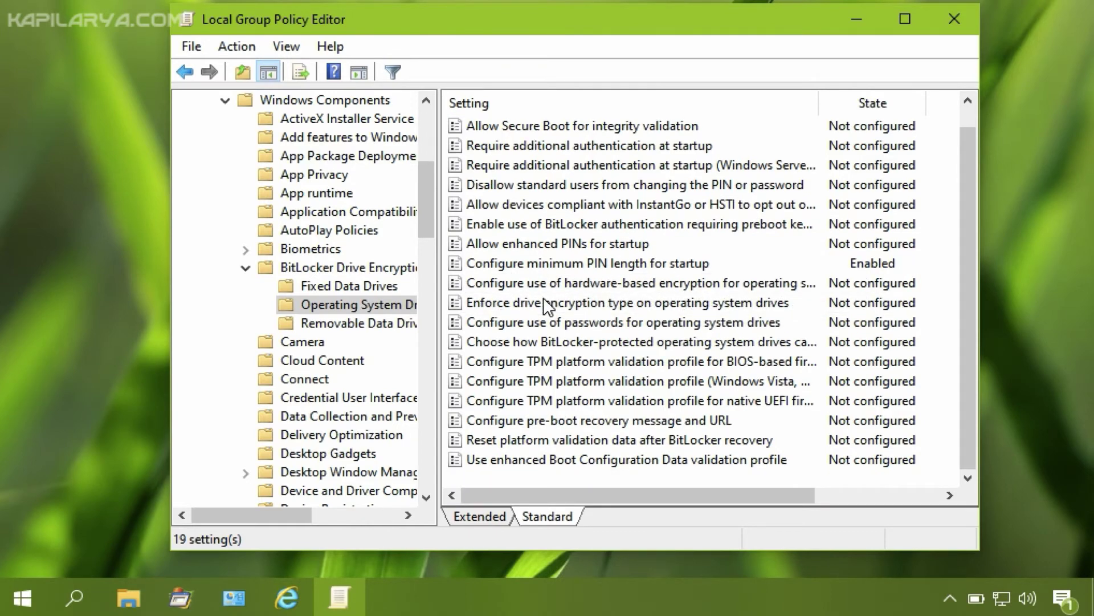
scroll(547, 306, "up", 1)
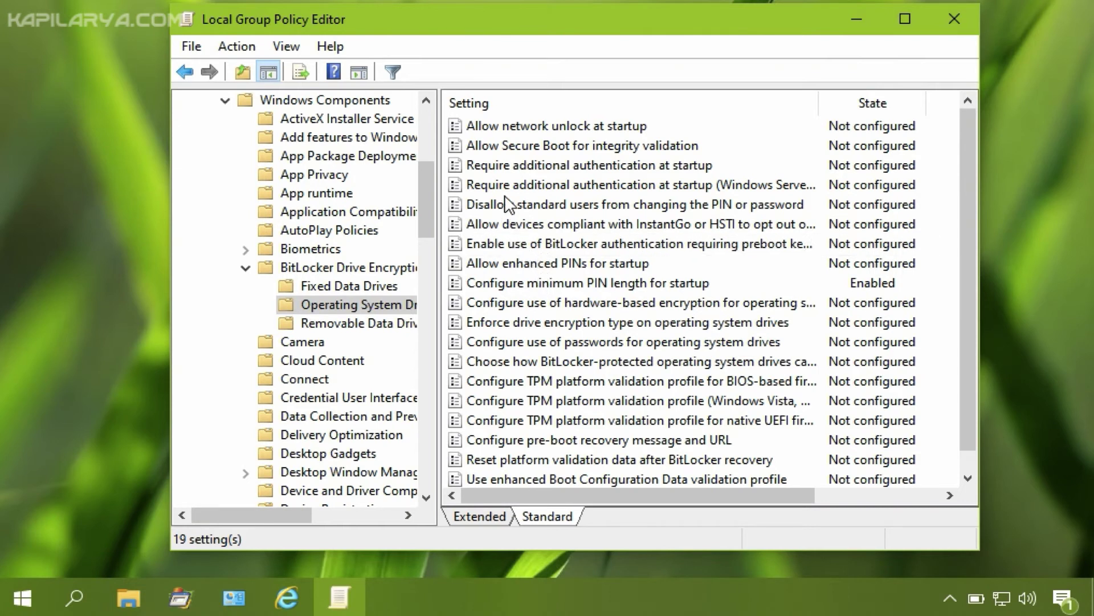
left_click(525, 166)
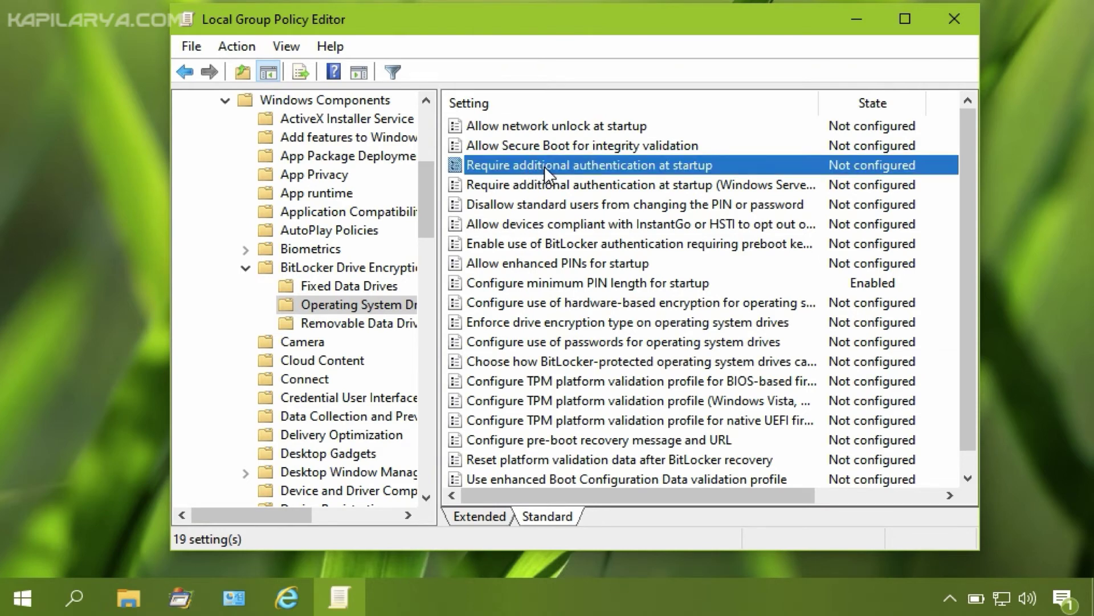
Enable Require additional authentication at startup, keeping Allow BitLocker without a compatible TPM checked
double_click(545, 166)
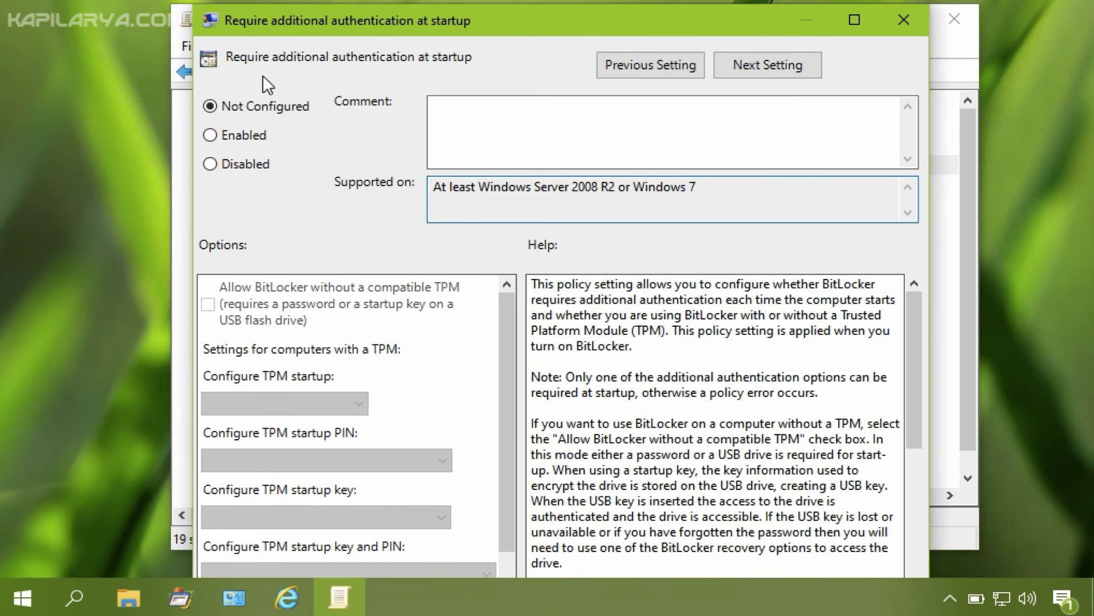
left_click(234, 135)
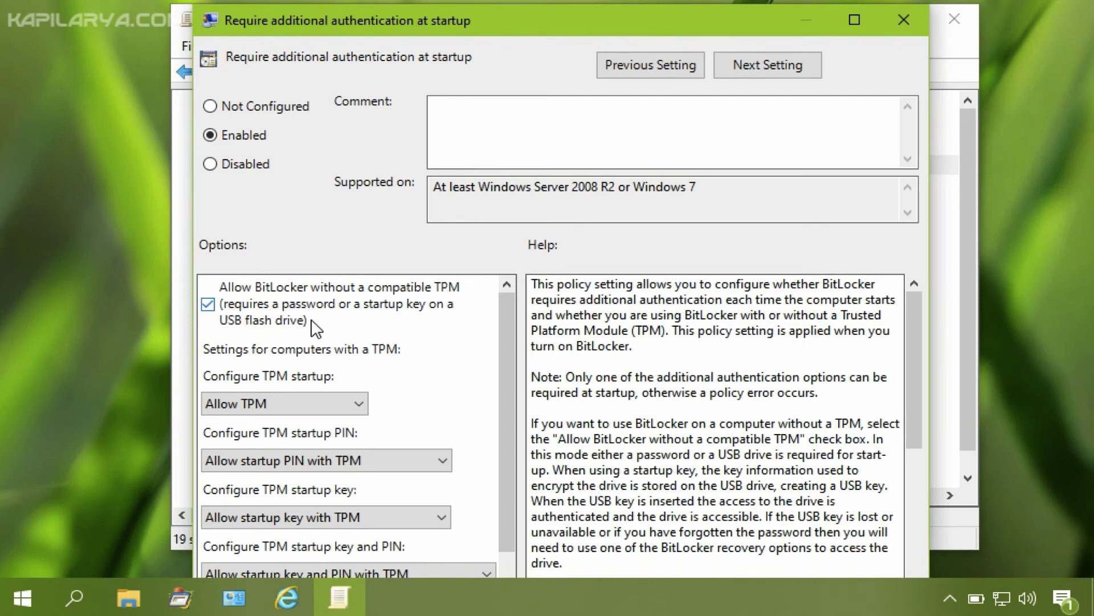
left_click_drag(420, 25, 378, 0)
left_click(845, 558)
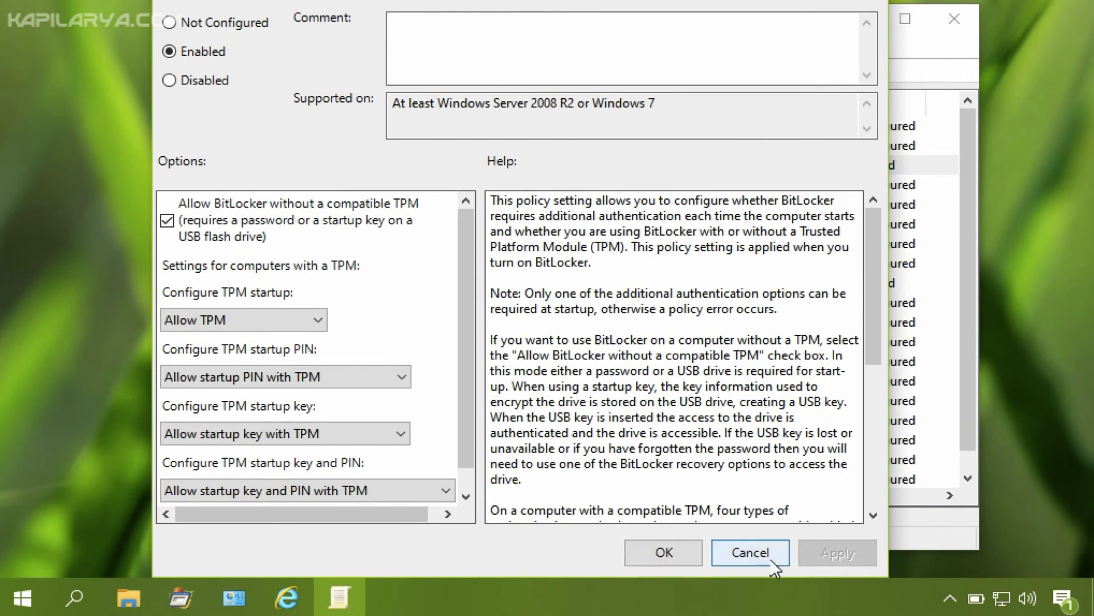
left_click(672, 556)
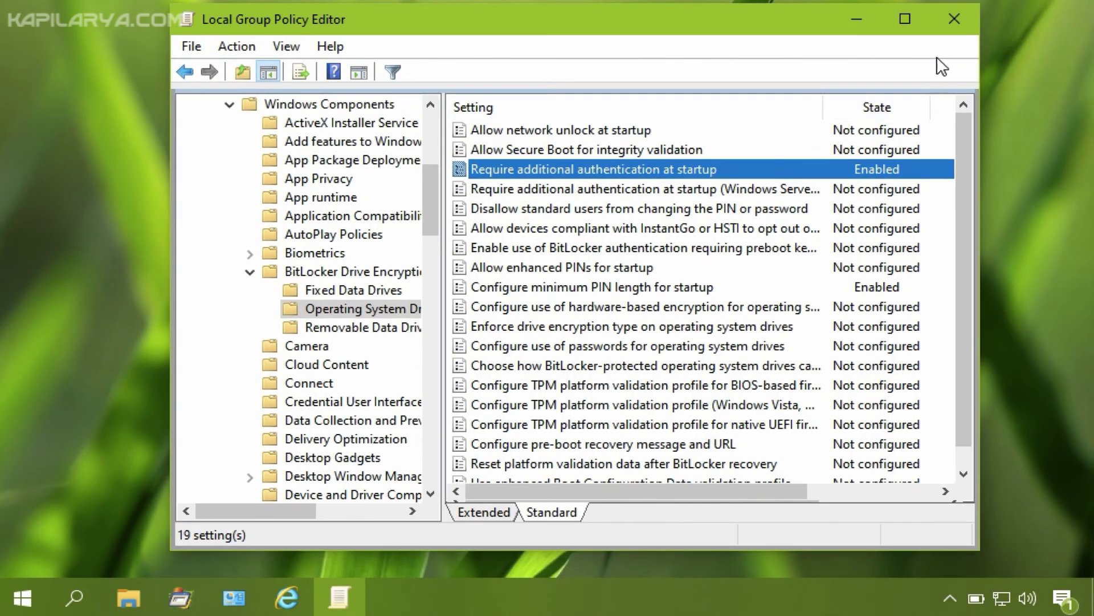
Close the editor, run gpupdate /force from Run, and close the console once it succeeds
left_click(954, 21)
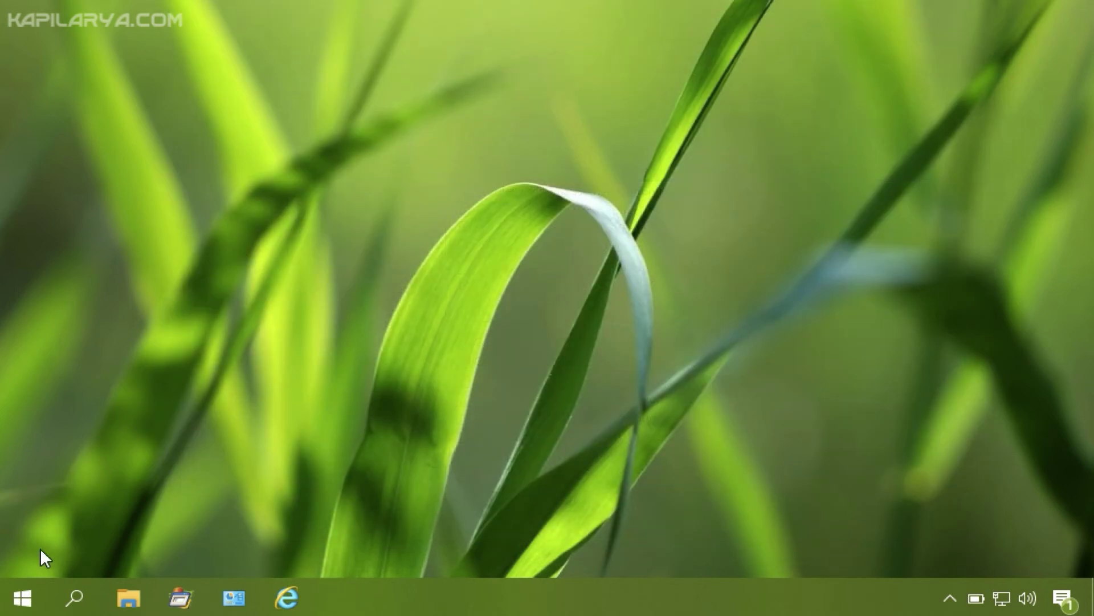
right_click(23, 598)
left_click(47, 504)
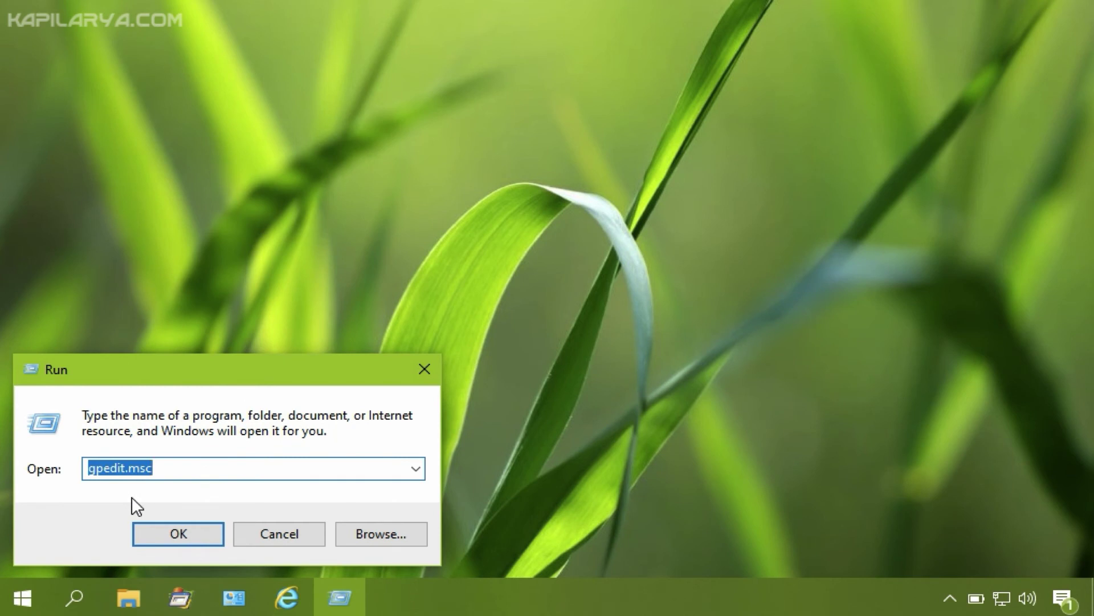
type("gp")
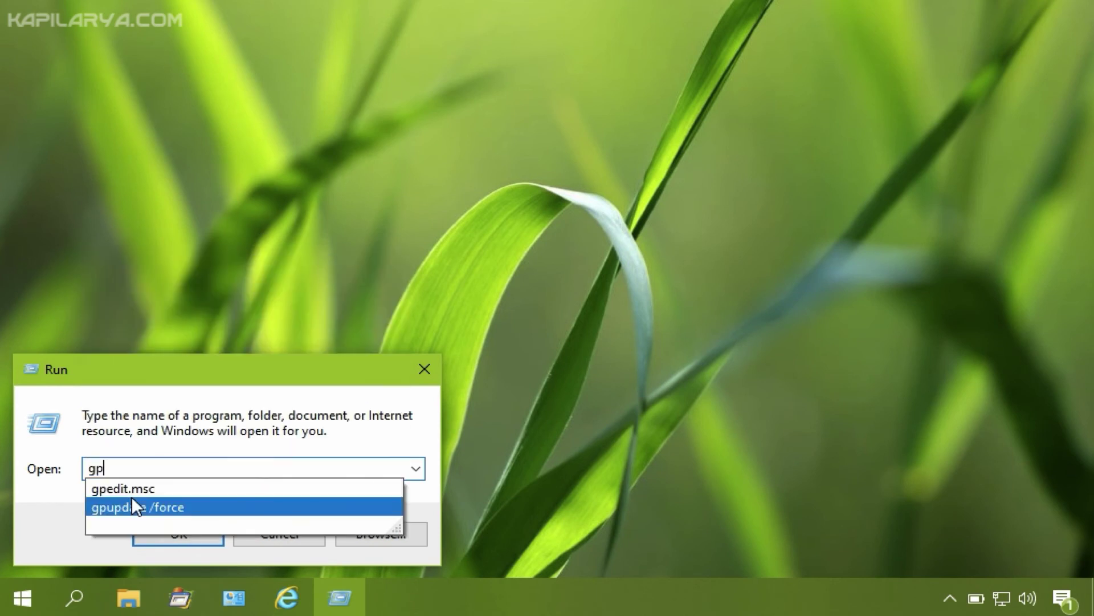
type("upda")
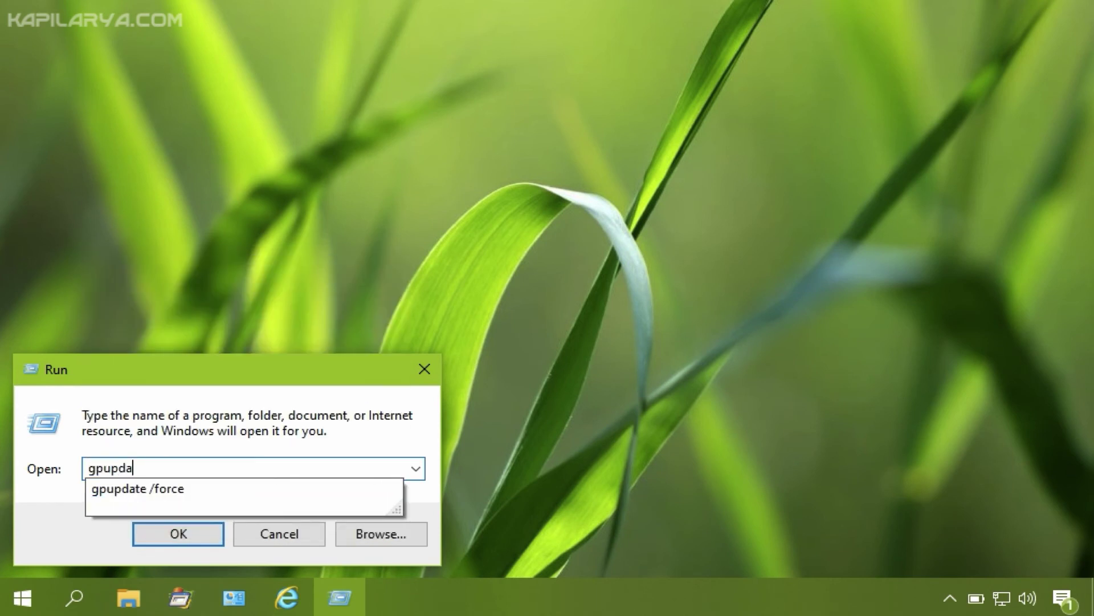
key("Down")
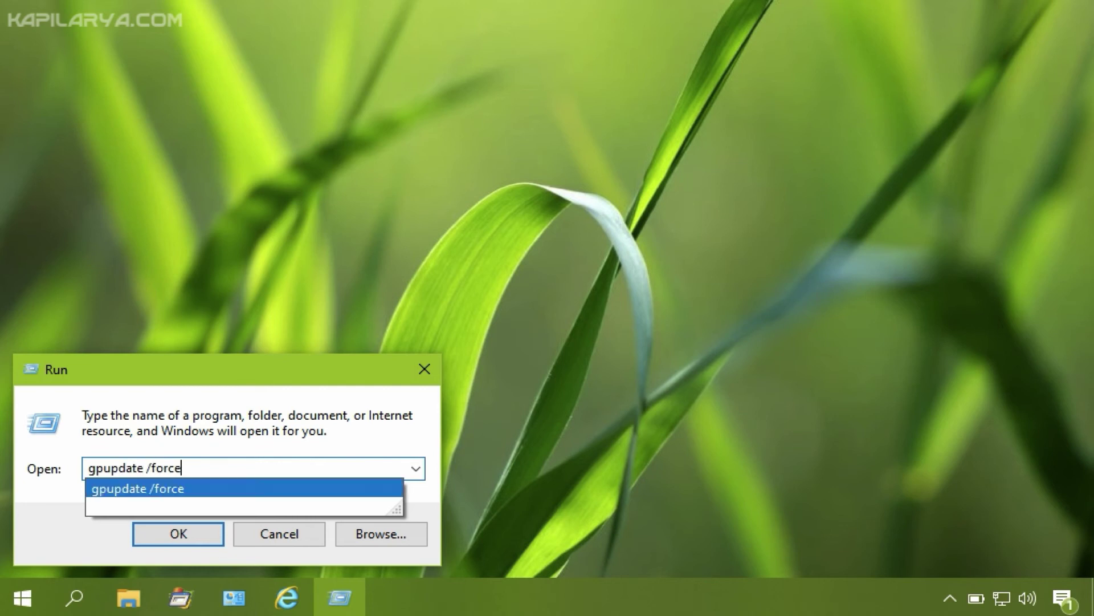
left_click(180, 463)
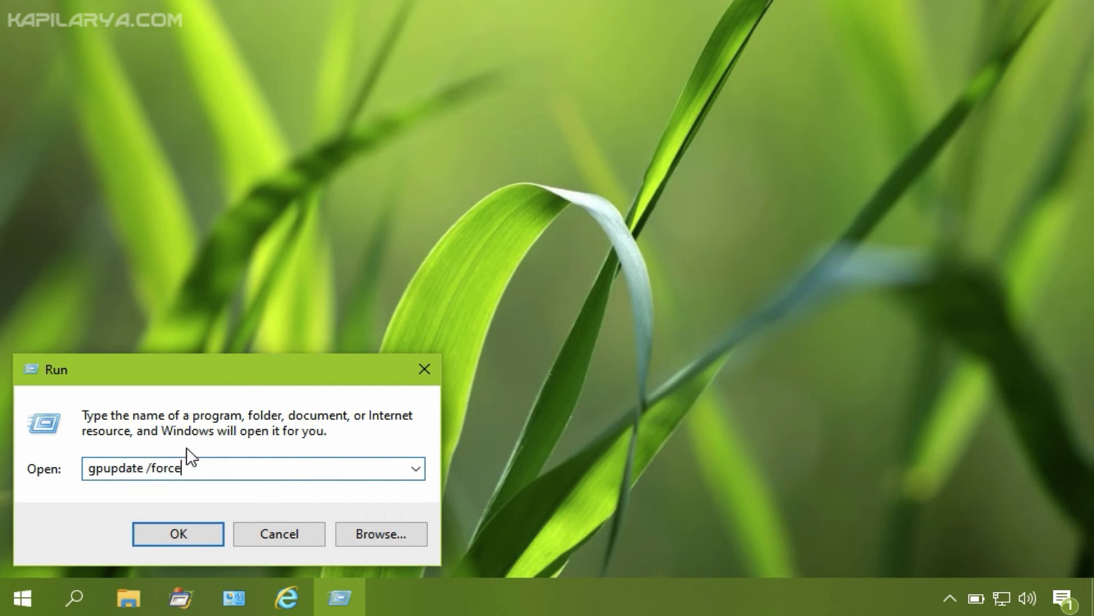
left_click(157, 533)
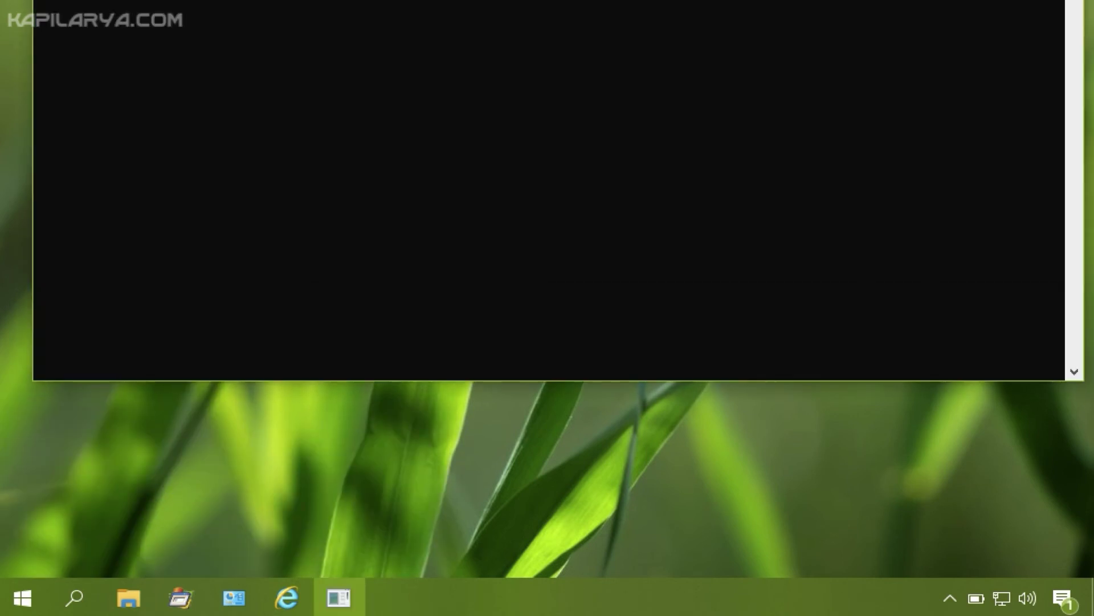
left_click_drag(366, 4, 368, 27)
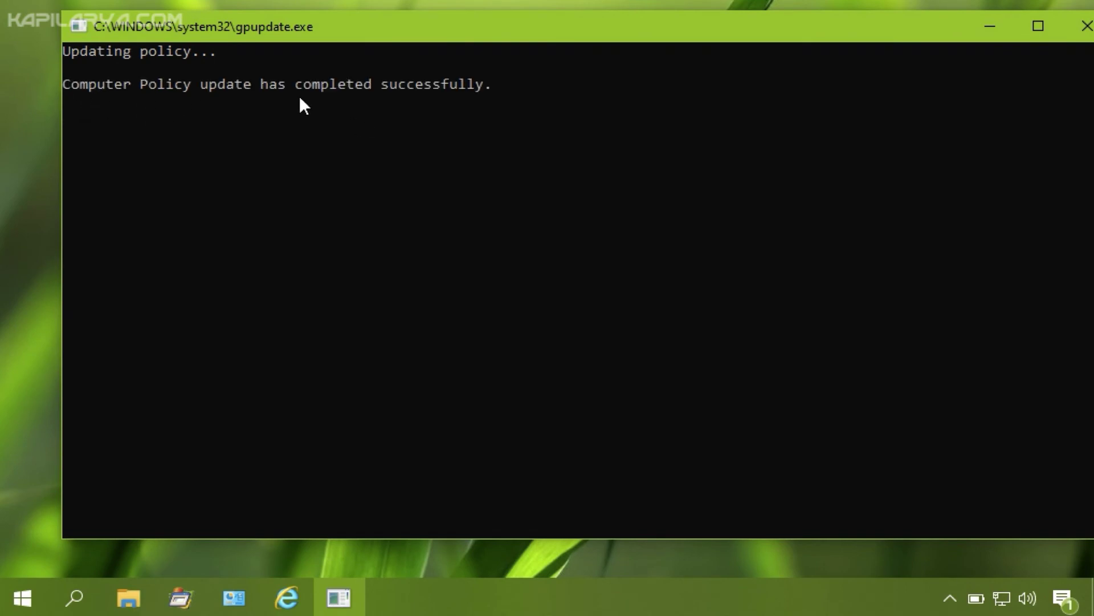
left_click(1086, 26)
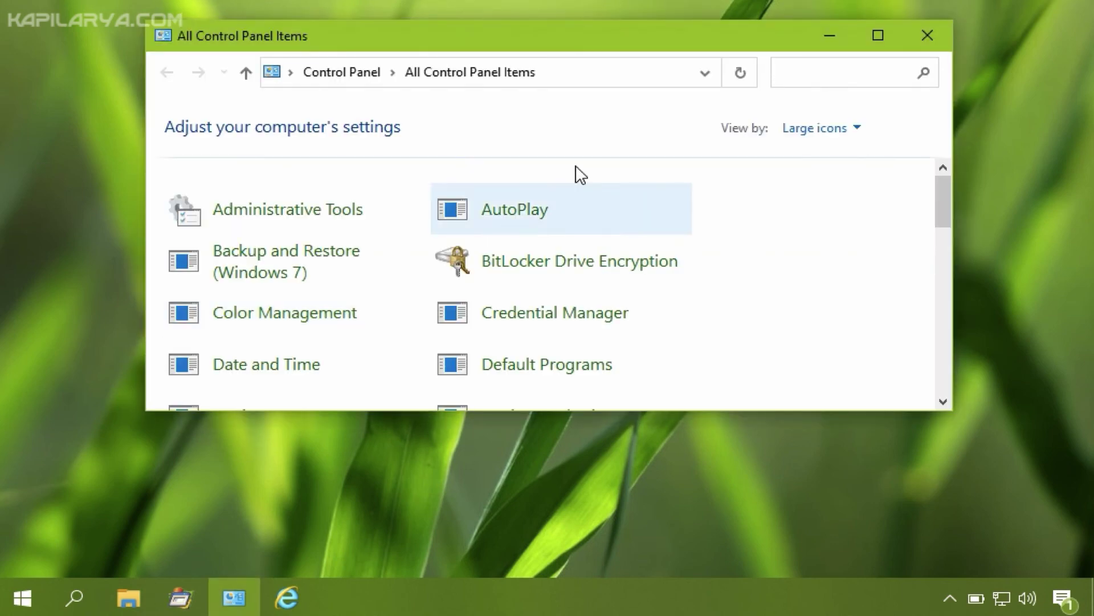
Turn on BitLocker for C: in Control Panel and choose Enter a password to unlock it
left_click(488, 268)
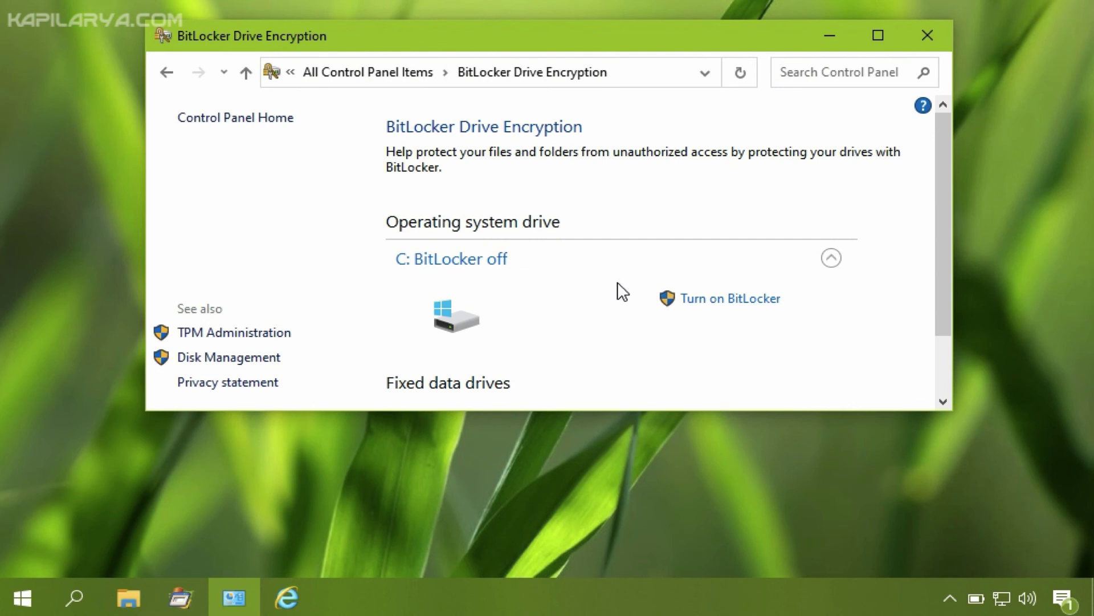
left_click(694, 303)
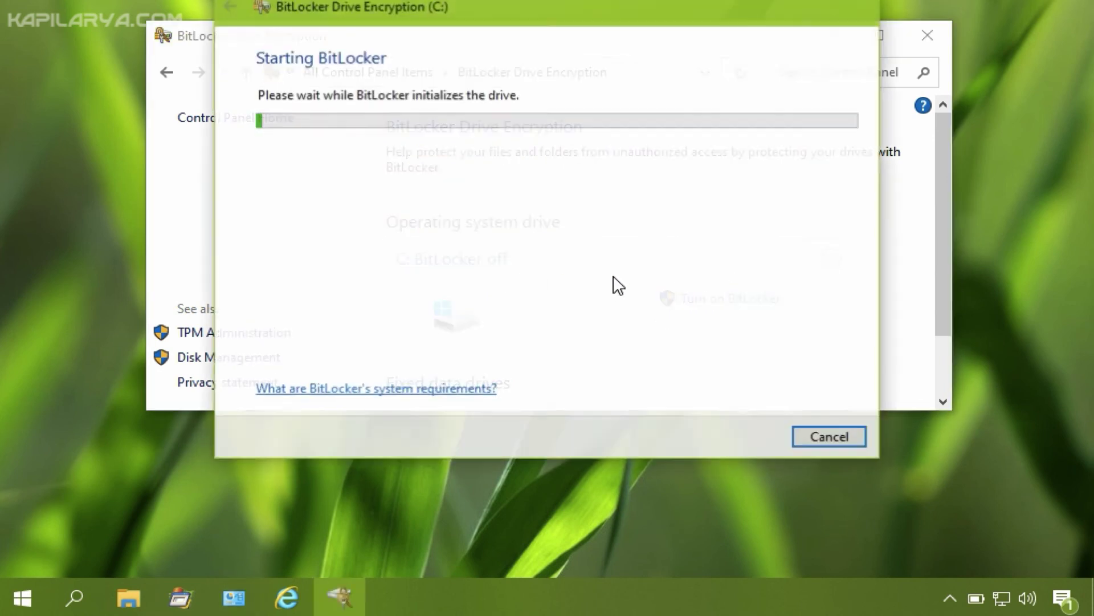
left_click_drag(497, 12, 500, 32)
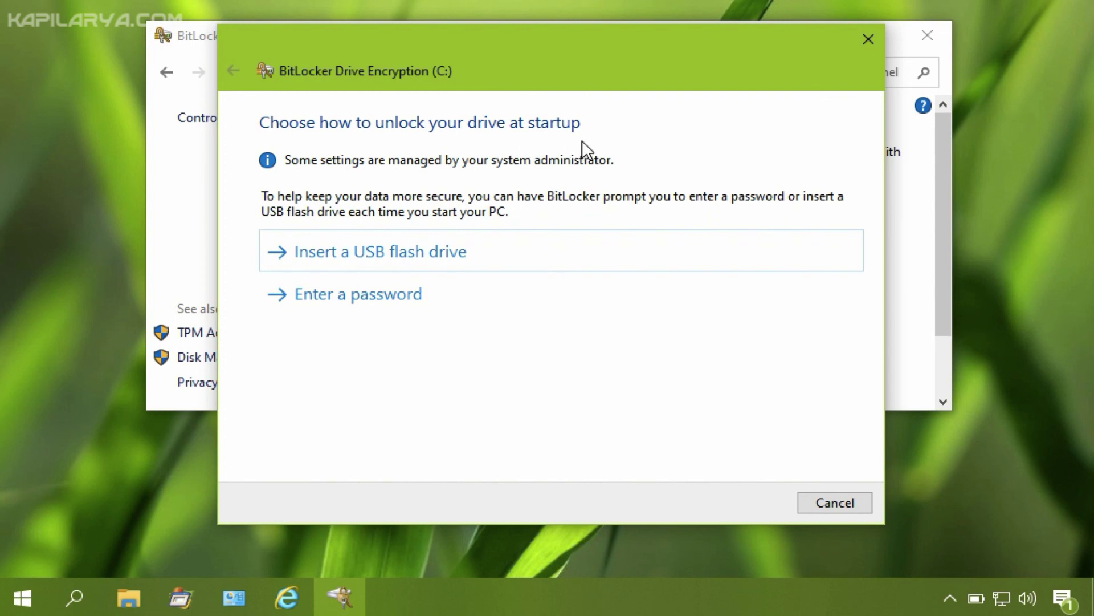
left_click(613, 290)
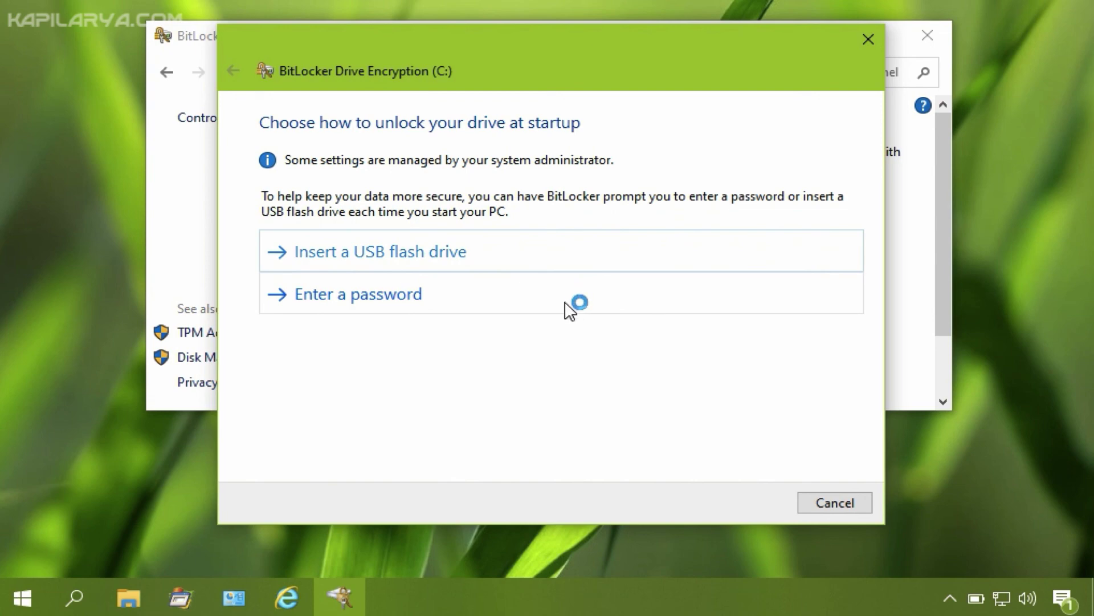